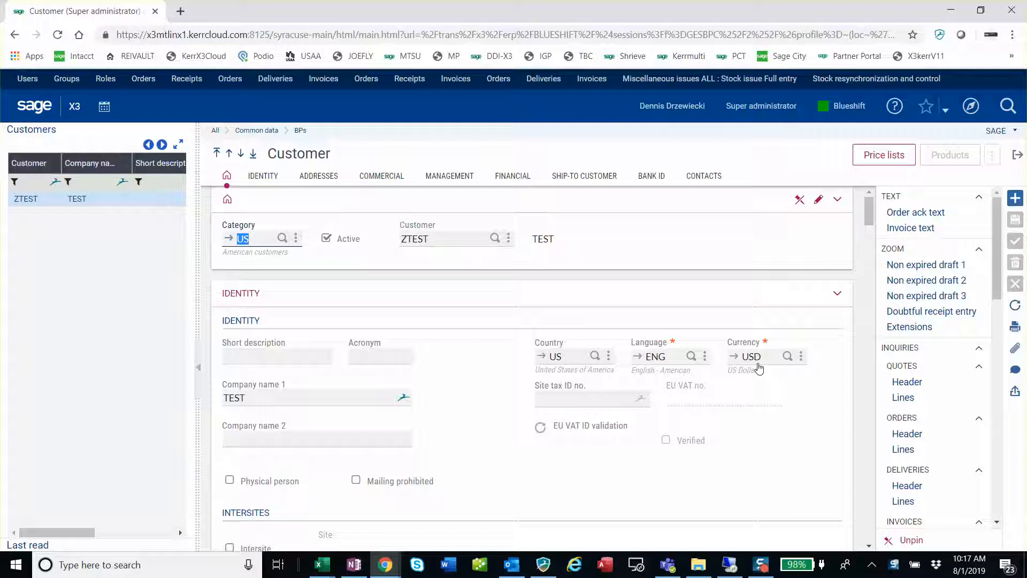
Start adding a file attachment for the ZTEST customer, bringing up the storage volume list
click(1016, 369)
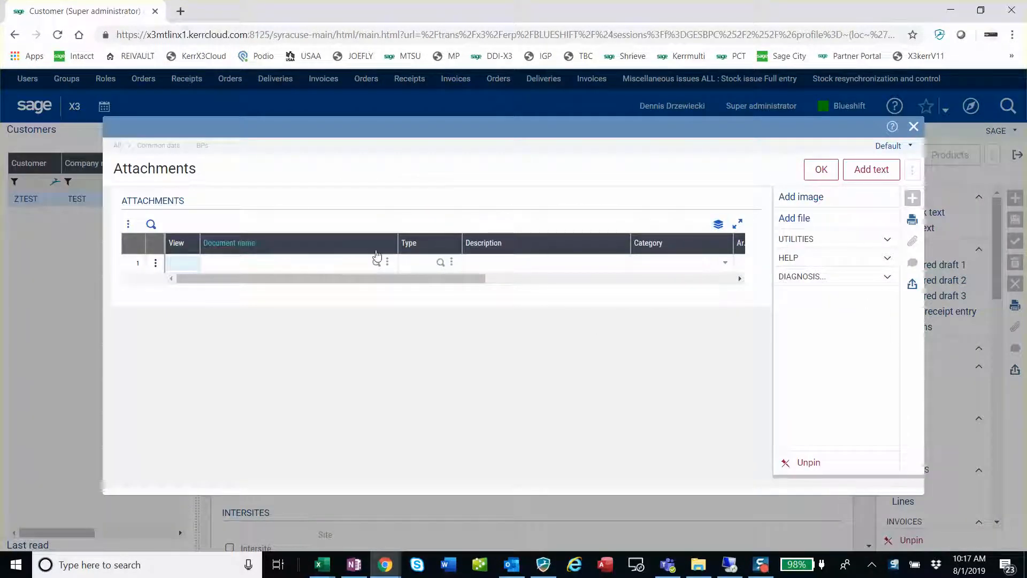
click(155, 266)
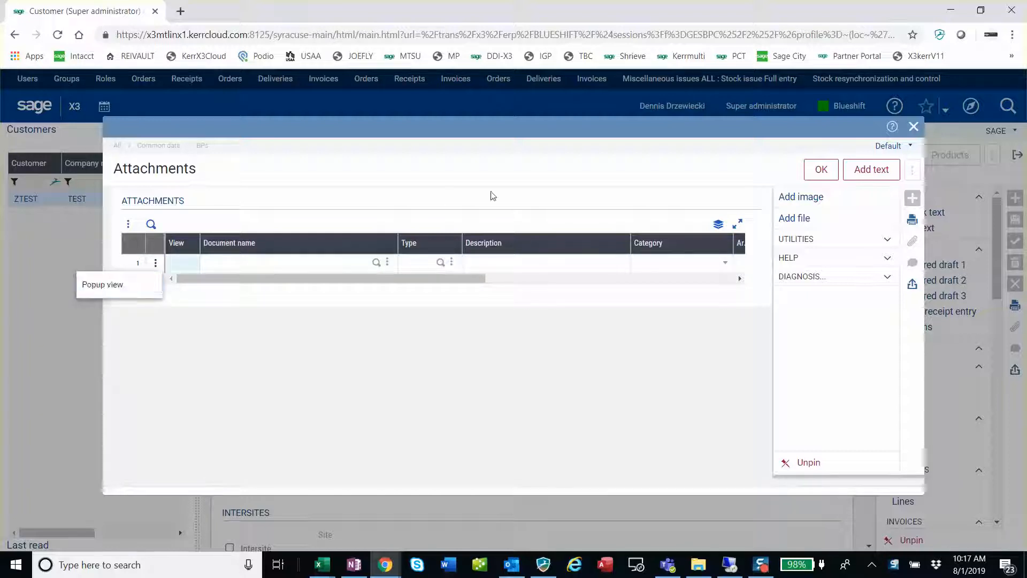
click(795, 218)
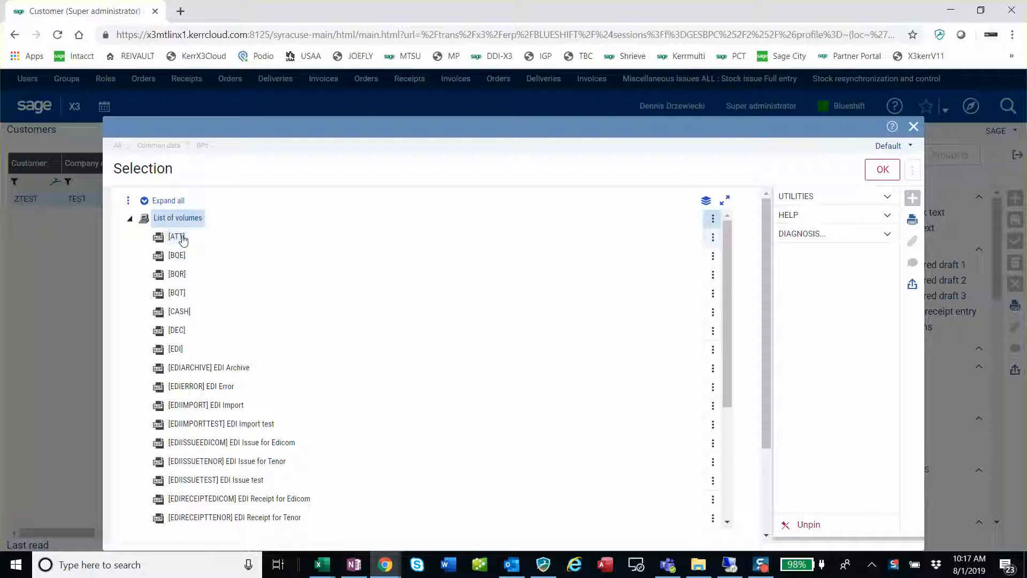
Upload NA-CHECKS (21).pdf into the ATT volume as the customer's first attachment
click(713, 240)
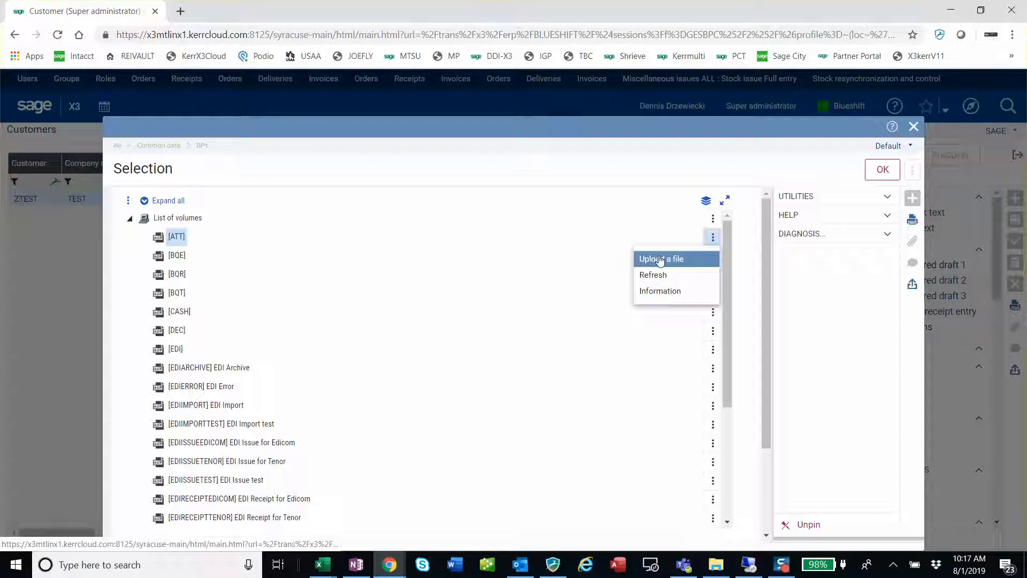
click(660, 258)
click(450, 215)
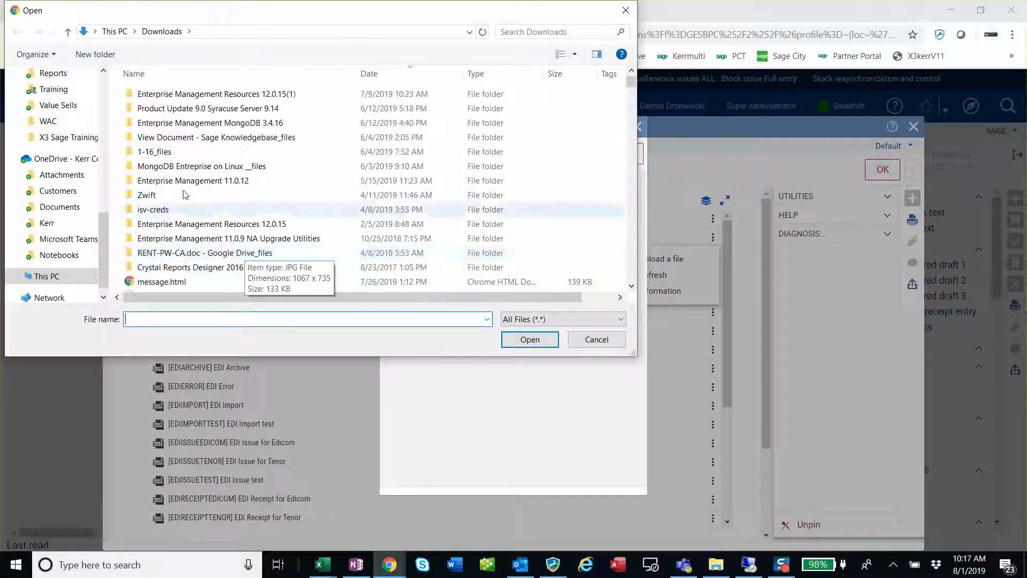
scroll(178, 207, down, 4)
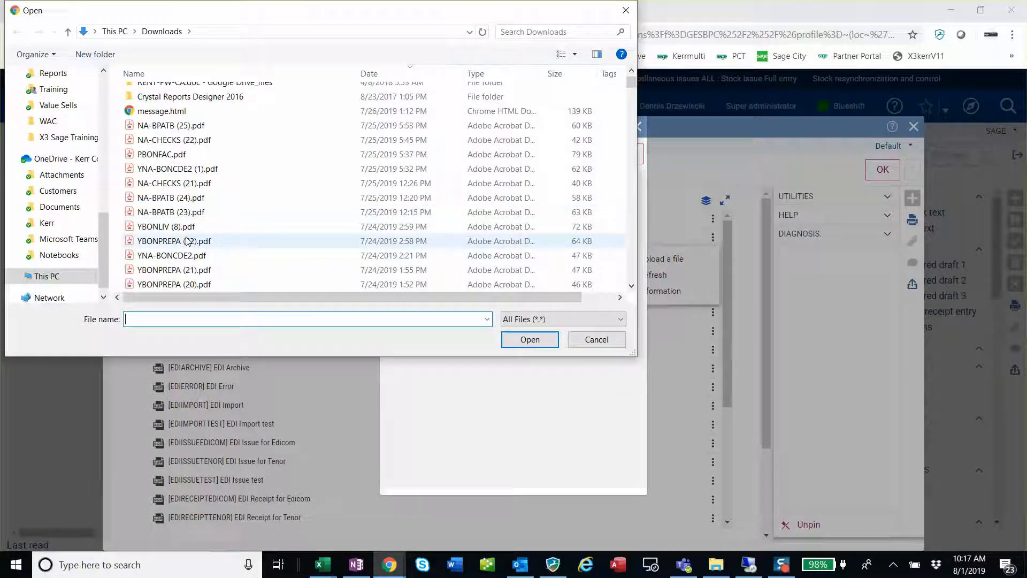
click(175, 183)
click(529, 339)
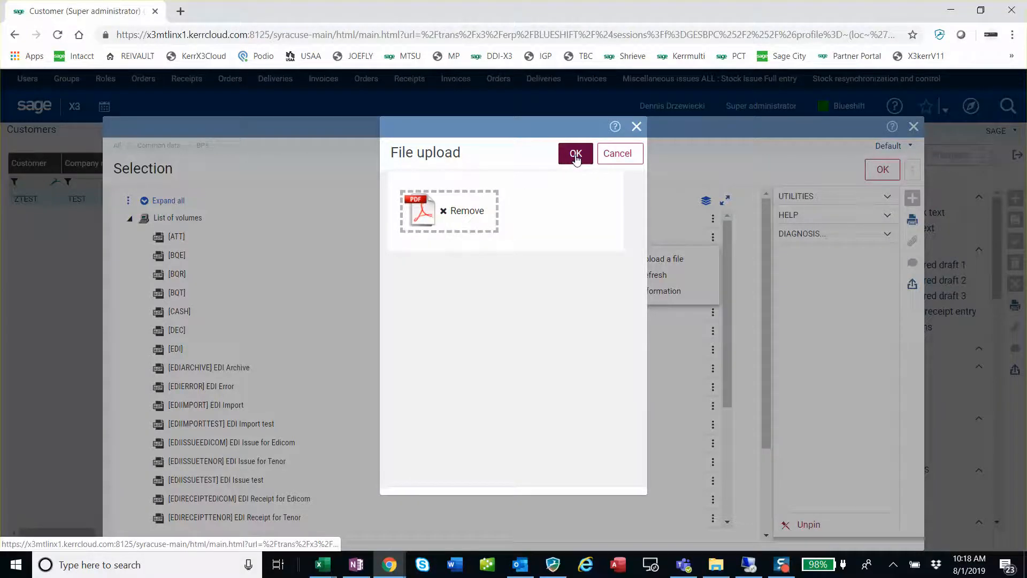
click(575, 153)
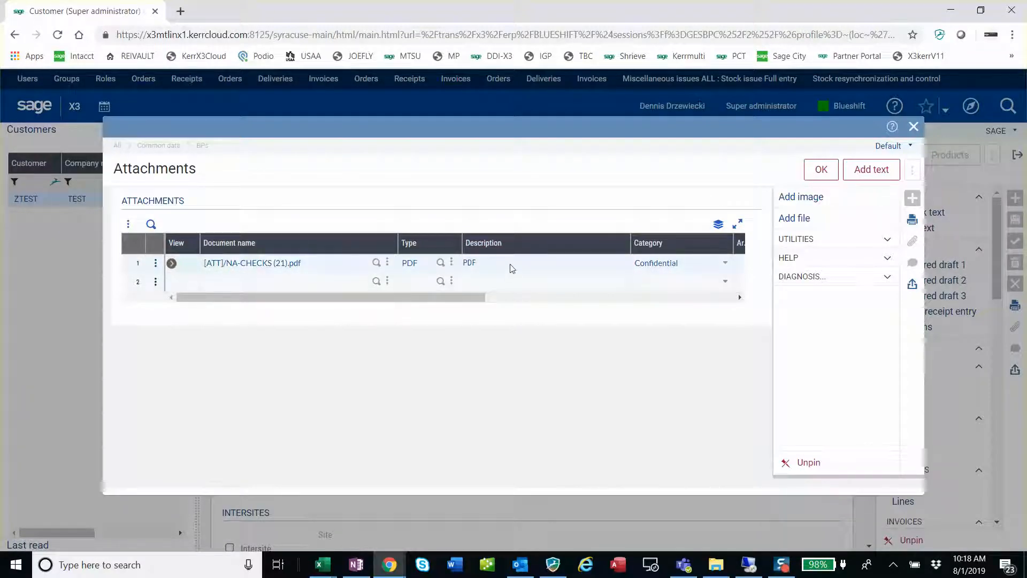
drag(454, 298, 536, 304)
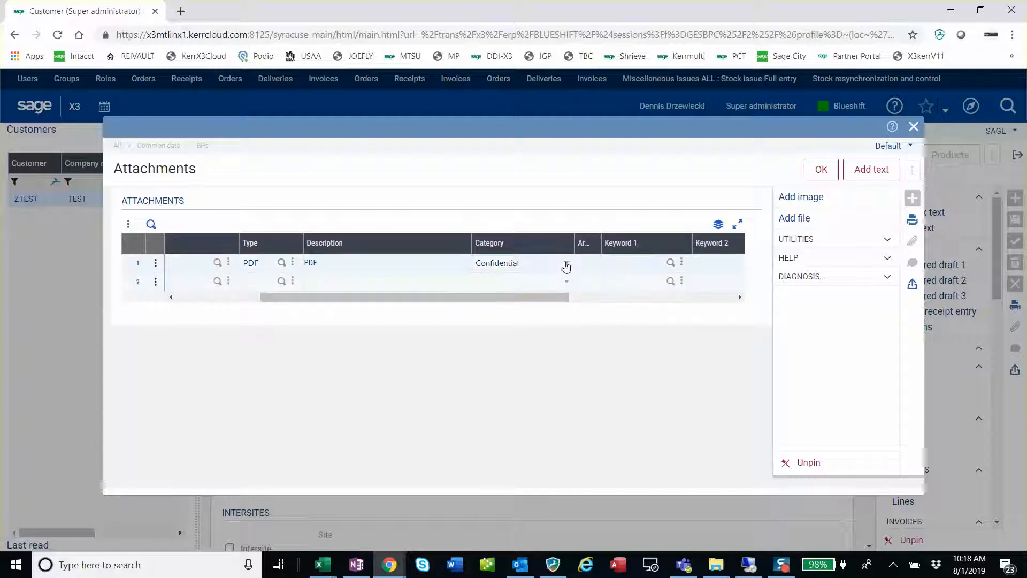
Keep Confidential as the PDF's category and save the attachments
click(567, 263)
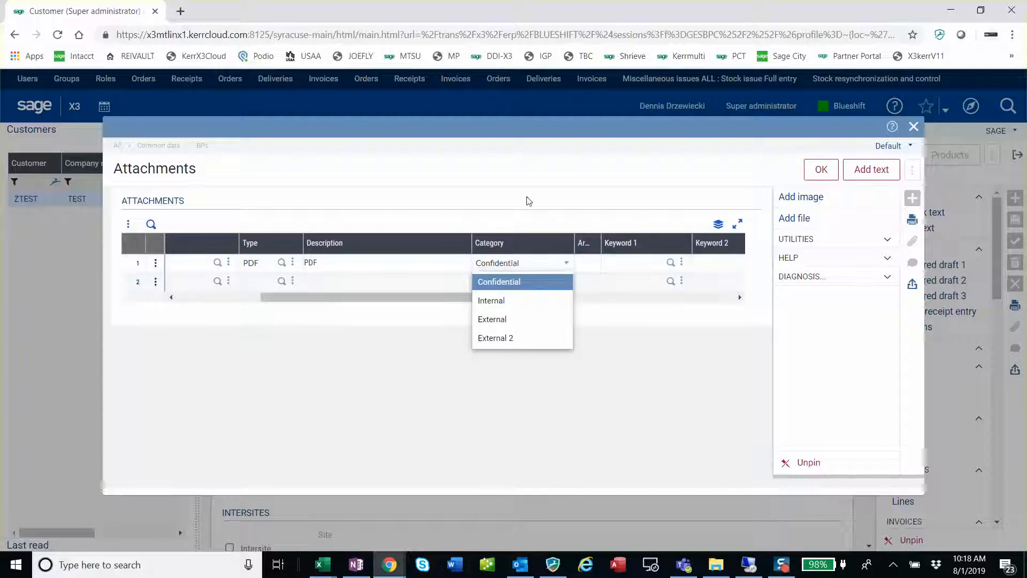
click(598, 207)
click(821, 169)
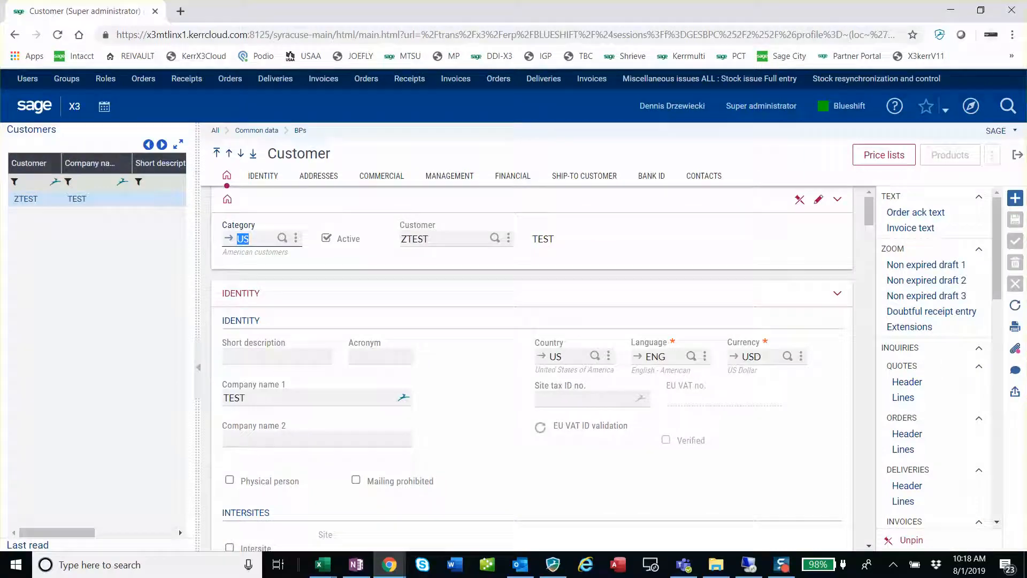
Attach the IMG_2304.jpg picture as a second attachment and save back to the customer record
click(1017, 349)
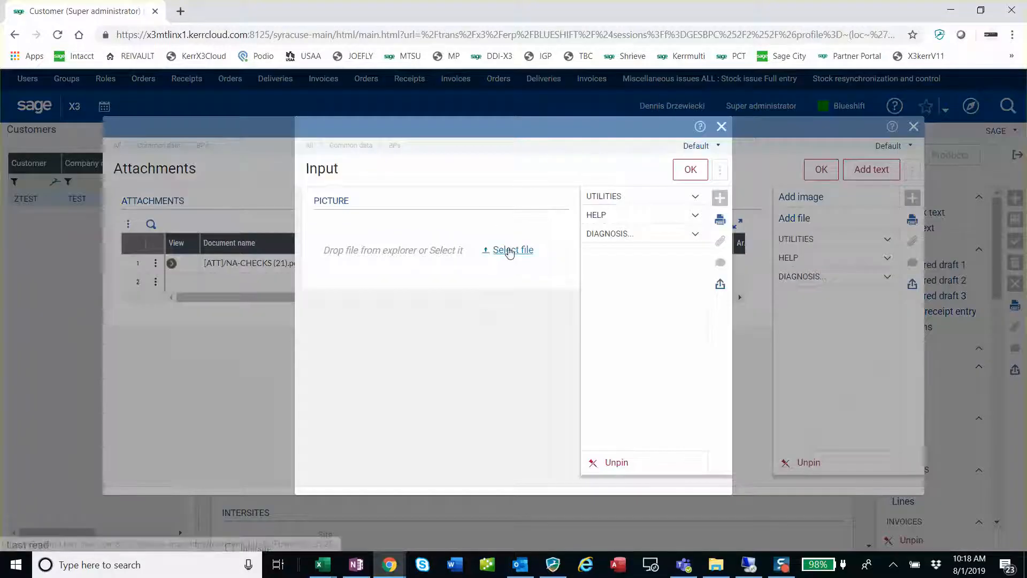
click(513, 250)
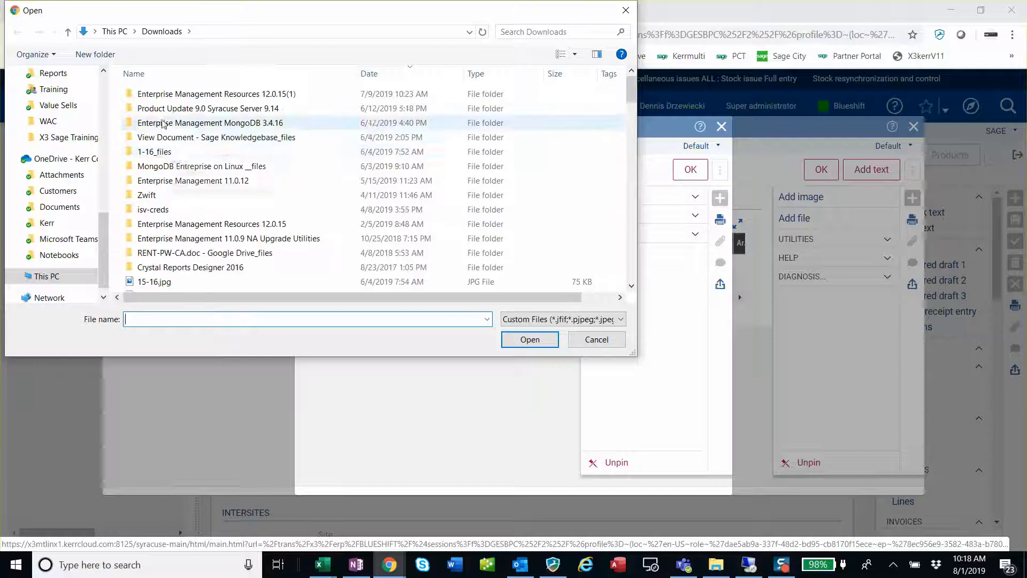
scroll(177, 184, down, 10)
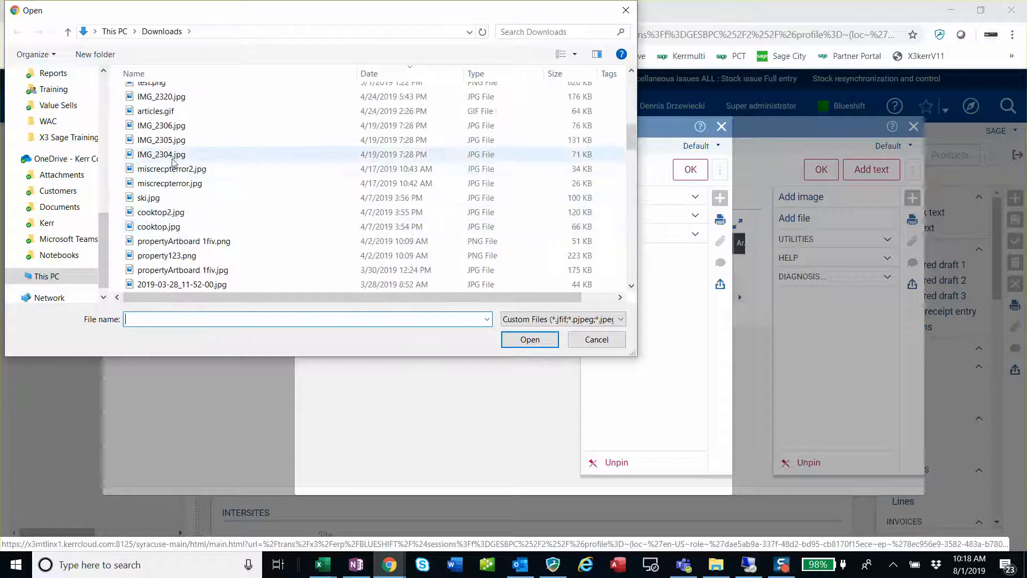
click(161, 154)
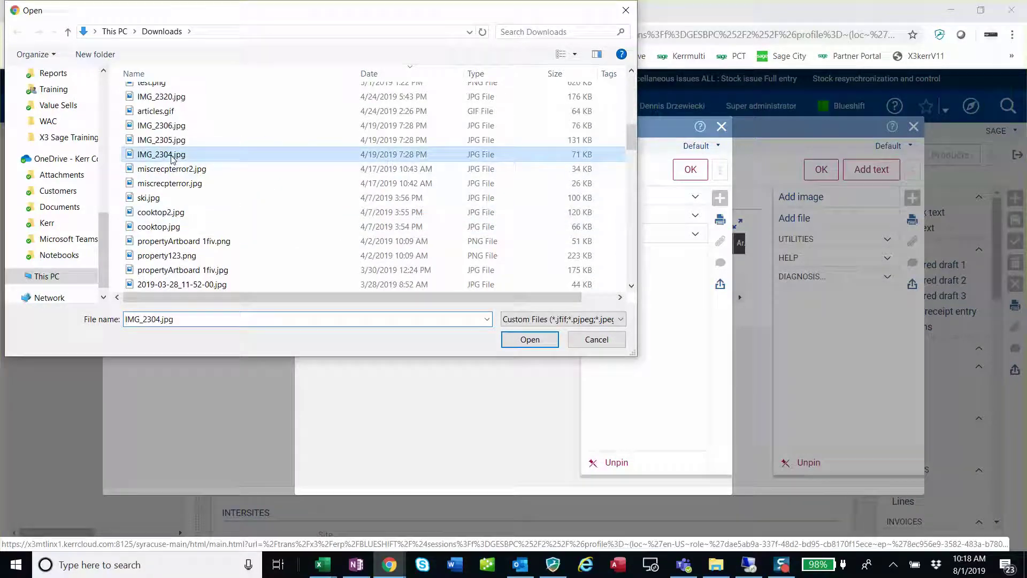
click(530, 338)
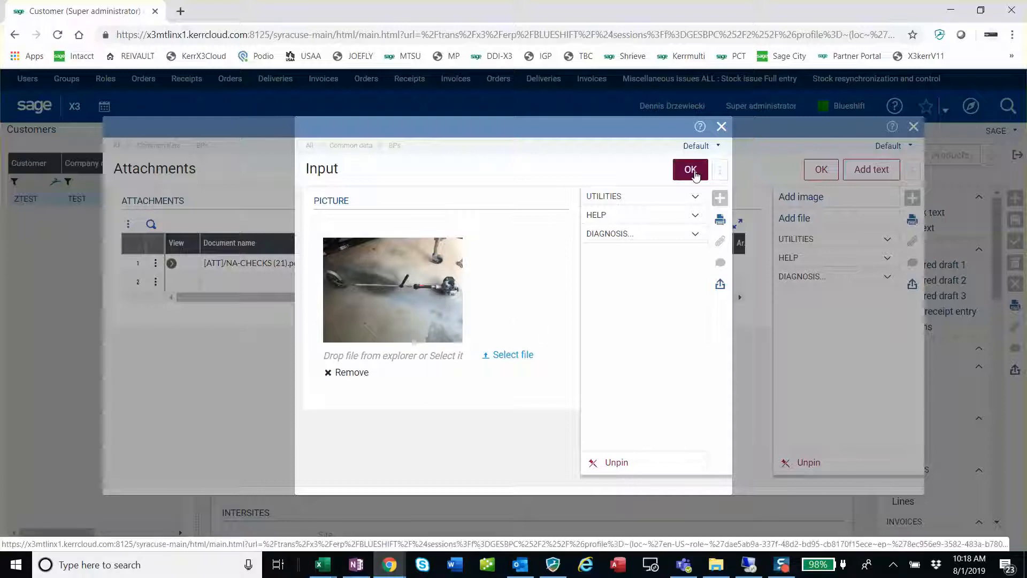
click(691, 170)
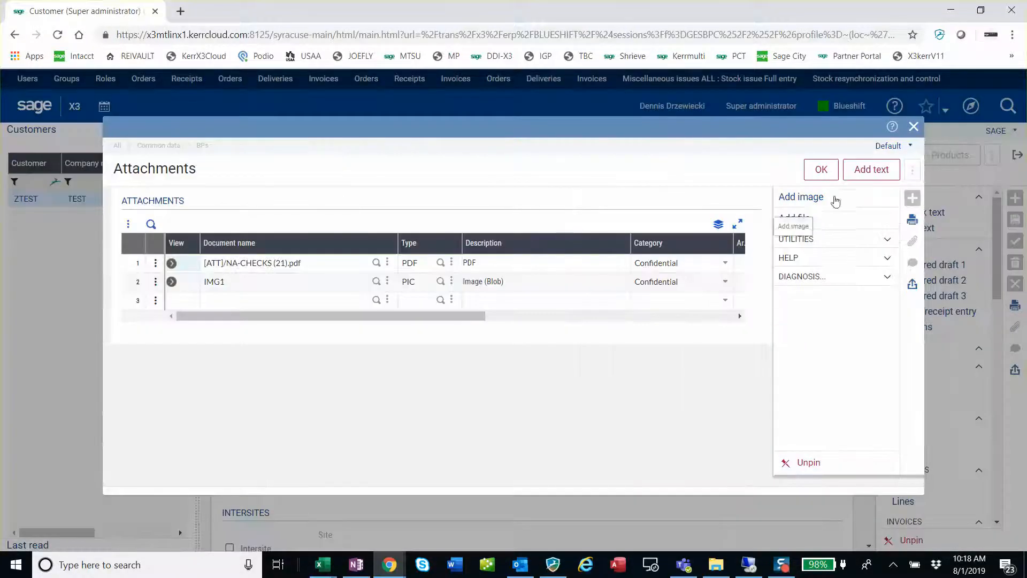
click(821, 169)
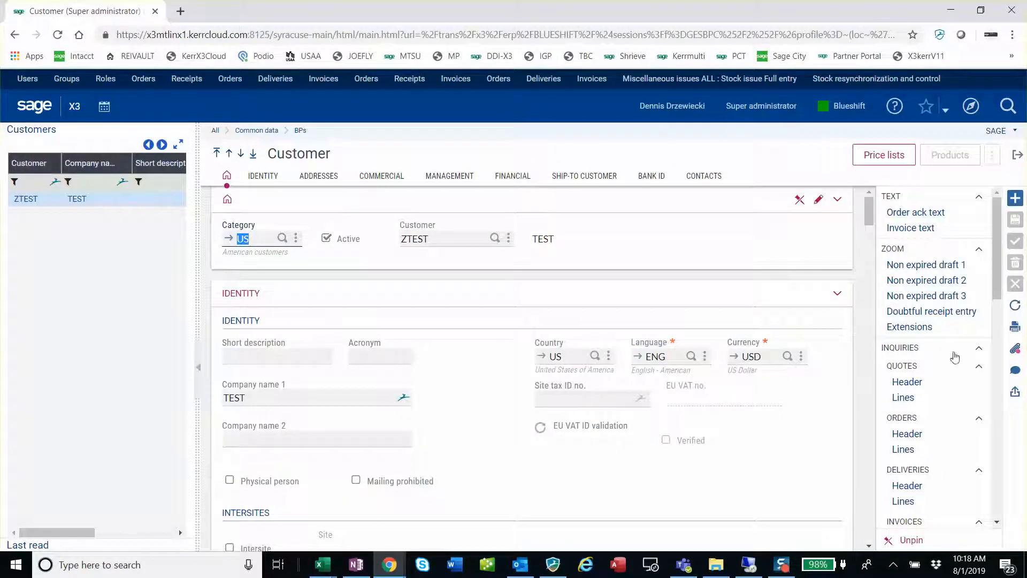